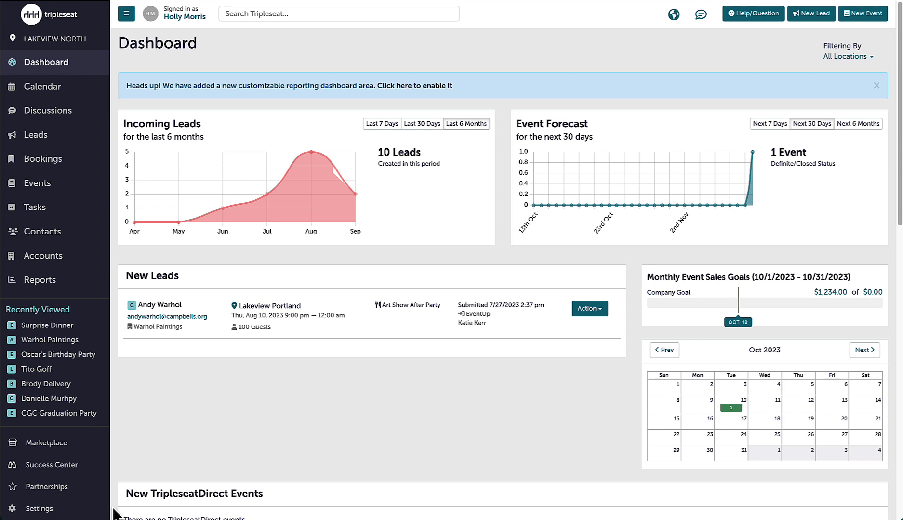
# Step: Open the Lakeview Grill location's details for editing from the location settings
pyautogui.click(39, 510)
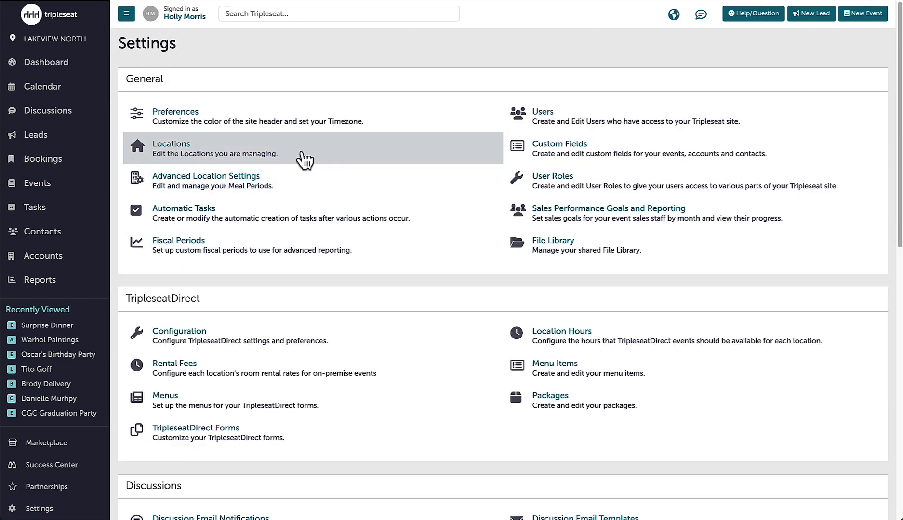
pyautogui.click(304, 160)
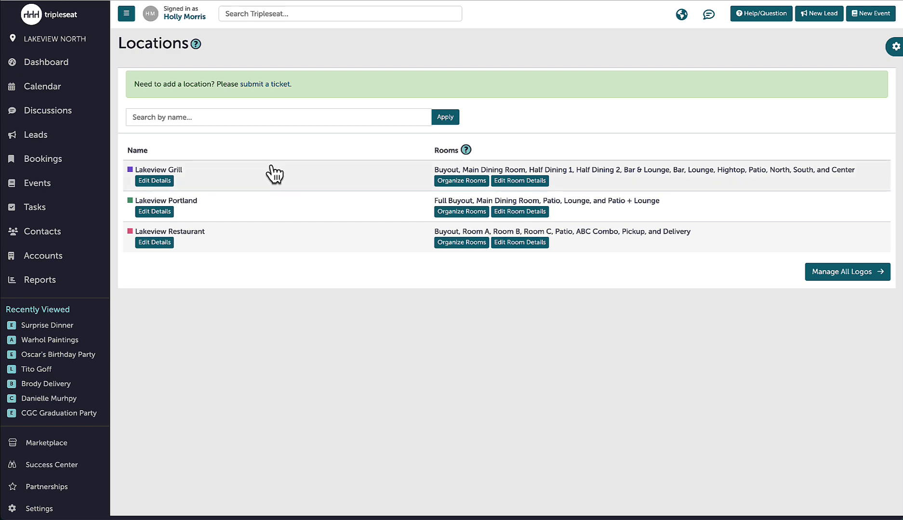
pyautogui.click(165, 181)
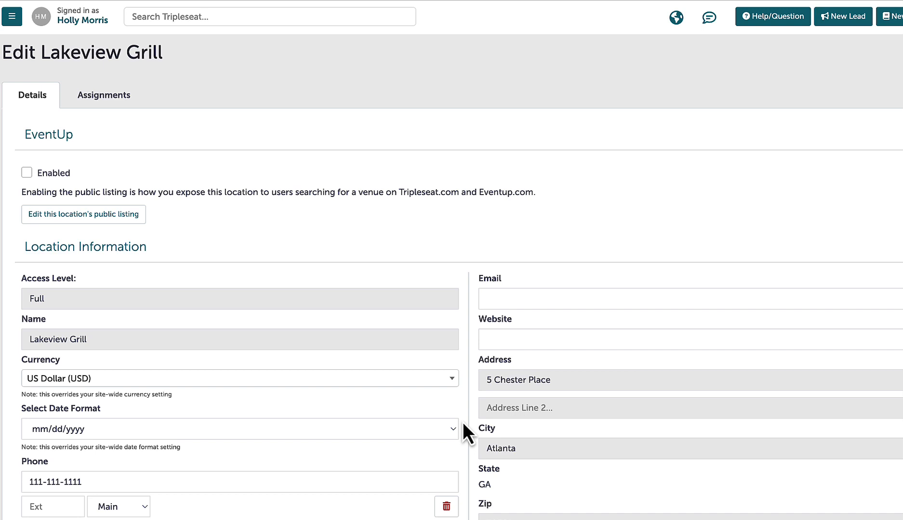
# Step: Set the default setup and teardown times for Full-Service Catering to 1:30 hrs at Lakeview Grill
pyautogui.scroll(-1, 463, 421)
pyautogui.scroll(-5, 462, 422)
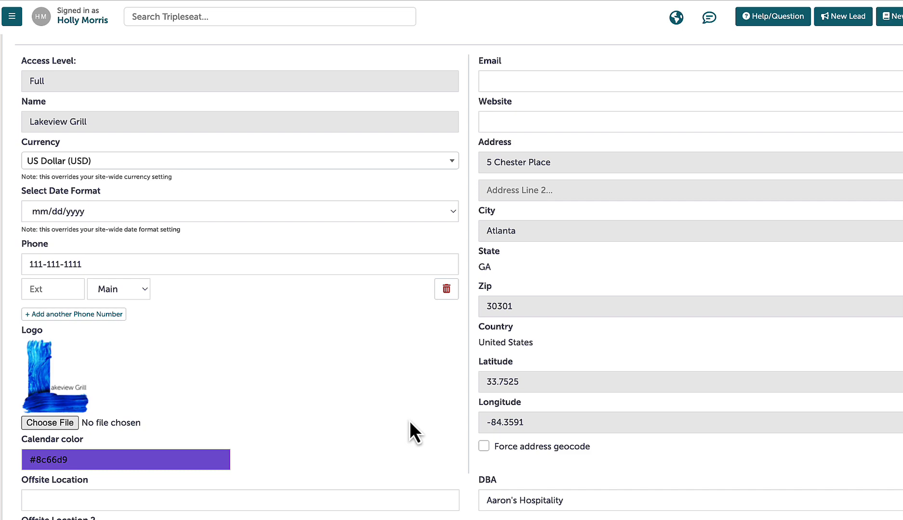
pyautogui.scroll(-10, 410, 421)
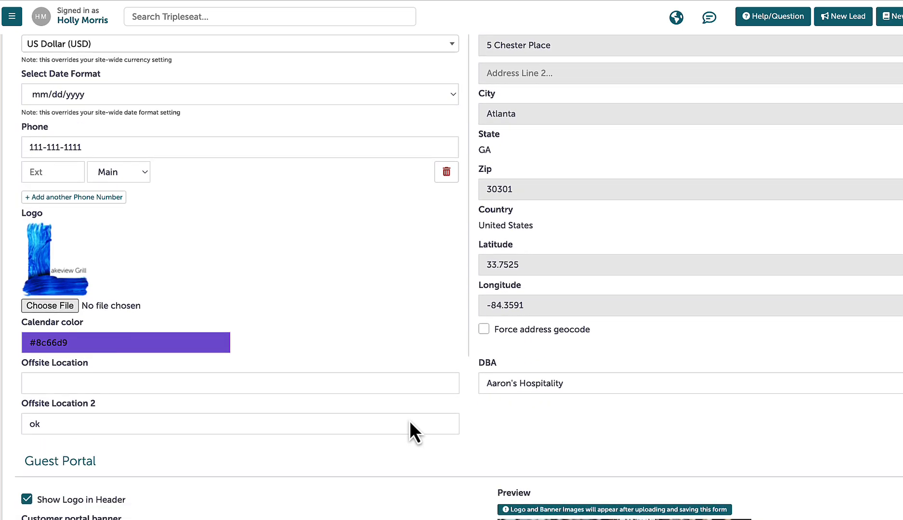
pyautogui.scroll(-1, 409, 421)
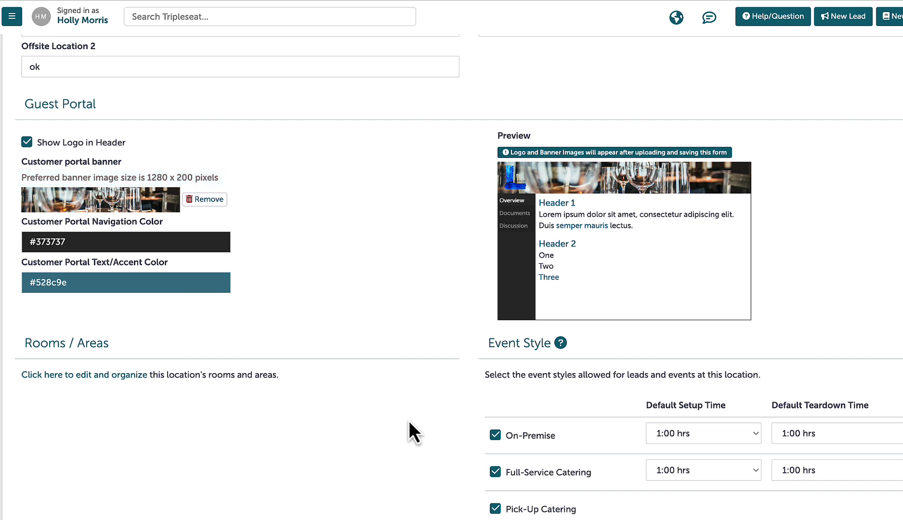
pyautogui.scroll(-2, 409, 420)
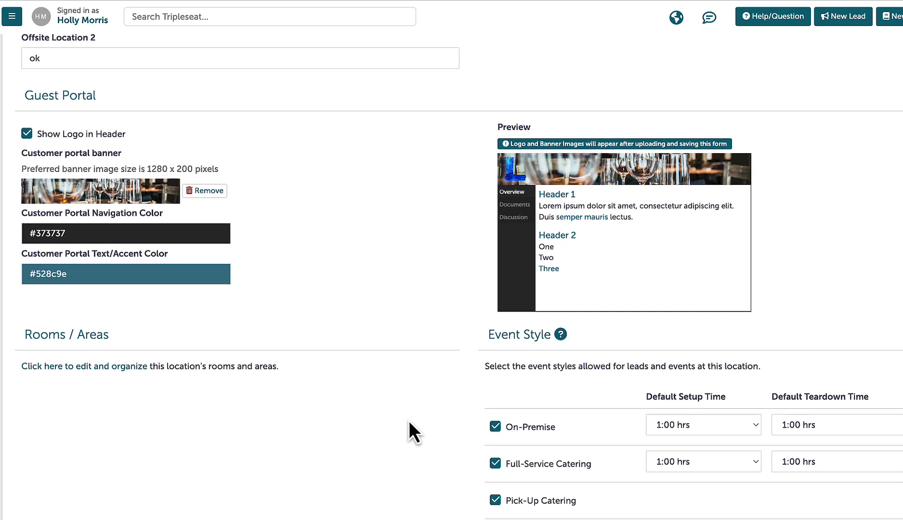
pyautogui.scroll(-2, 408, 421)
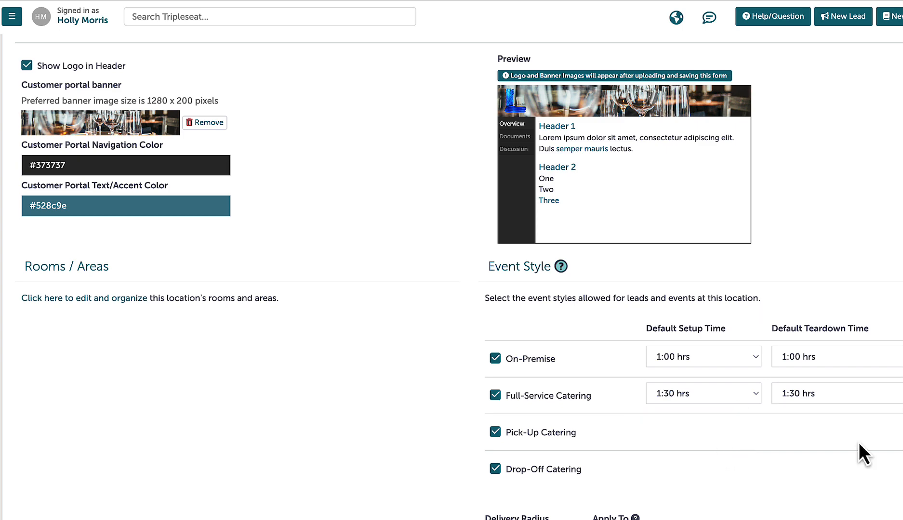
# Step: Assign the first listed user as the location's default owner for TSD events
pyautogui.scroll(-1, 858, 442)
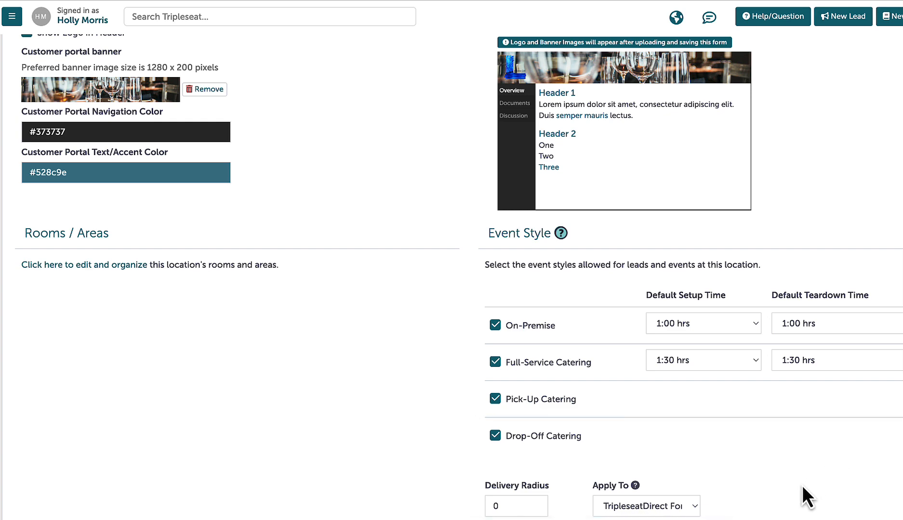
pyautogui.scroll(-2, 771, 501)
pyautogui.scroll(-4, 770, 511)
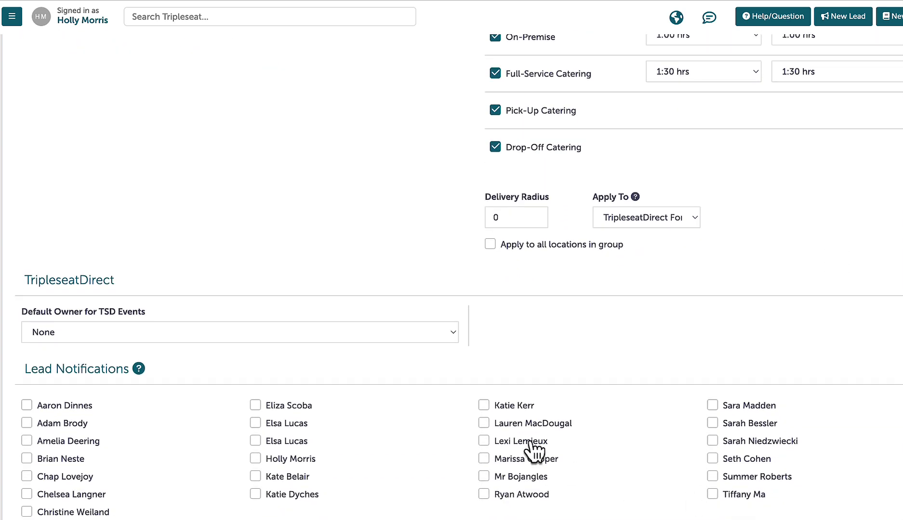
pyautogui.click(416, 335)
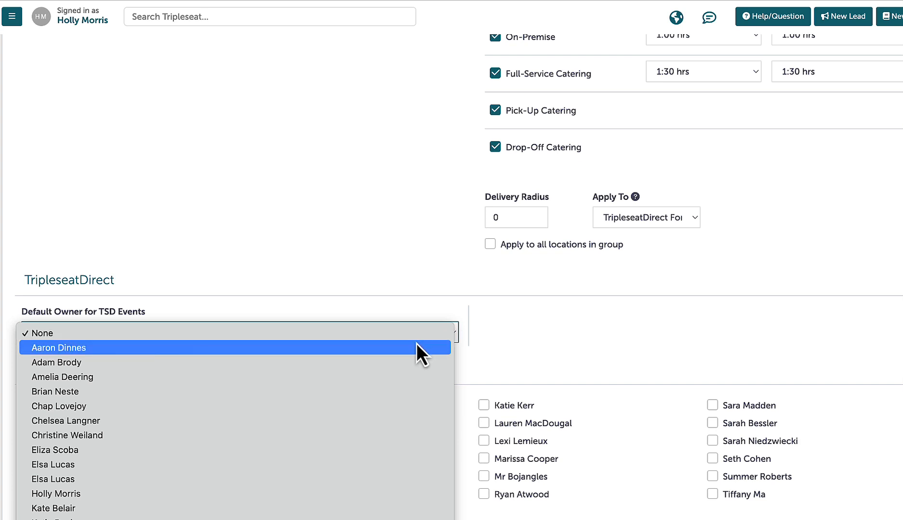
pyautogui.click(408, 348)
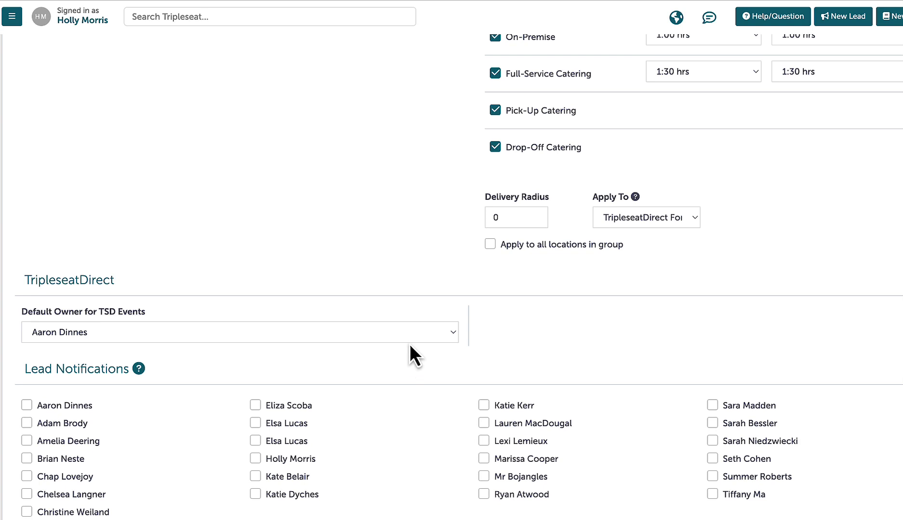
# Step: Select four users to receive lead notifications for Lakeview Grill and save the location changes
pyautogui.scroll(-1, 414, 410)
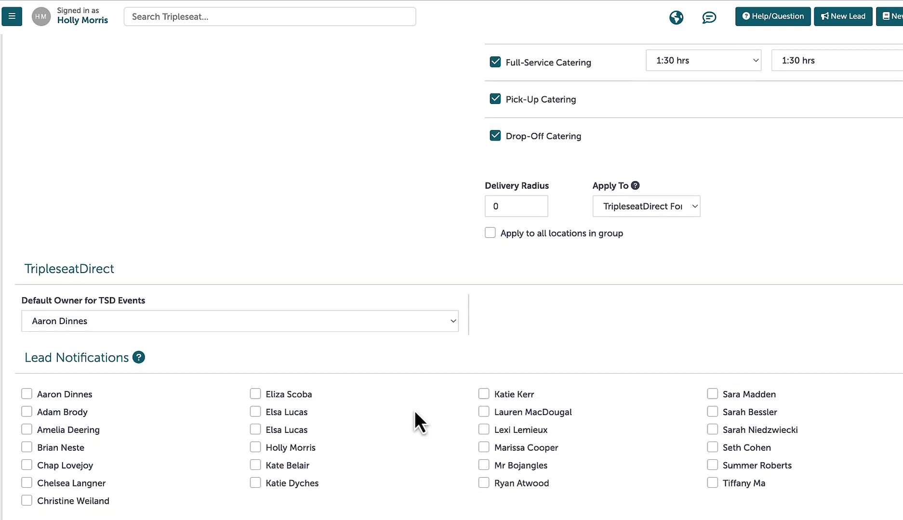
pyautogui.scroll(-3, 412, 420)
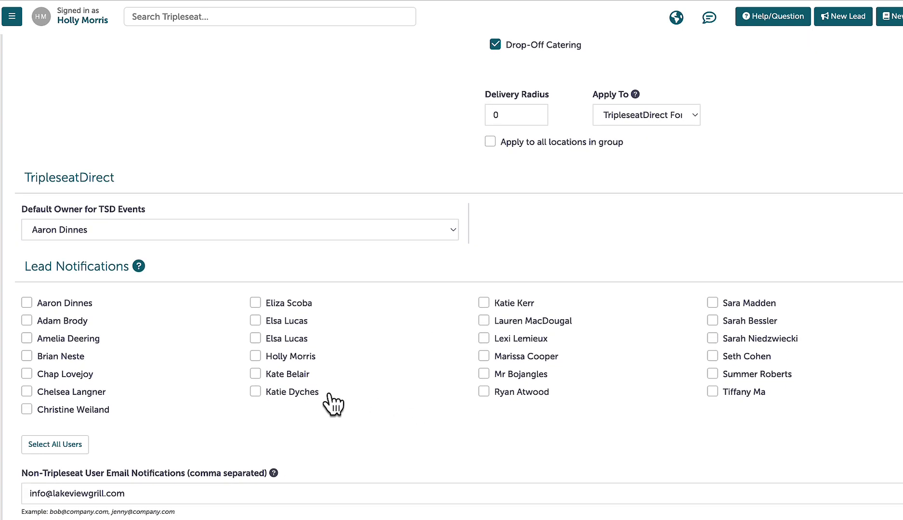
pyautogui.click(256, 356)
pyautogui.click(255, 375)
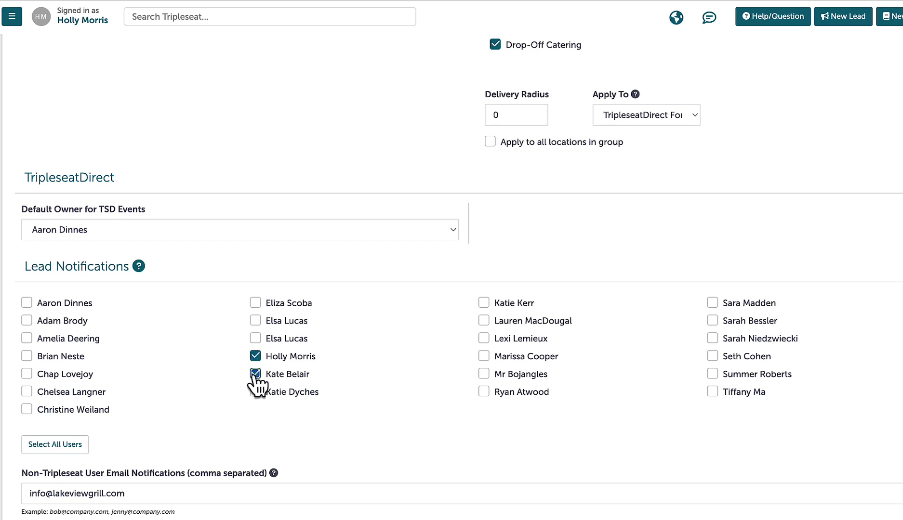
pyautogui.click(483, 304)
pyautogui.click(26, 338)
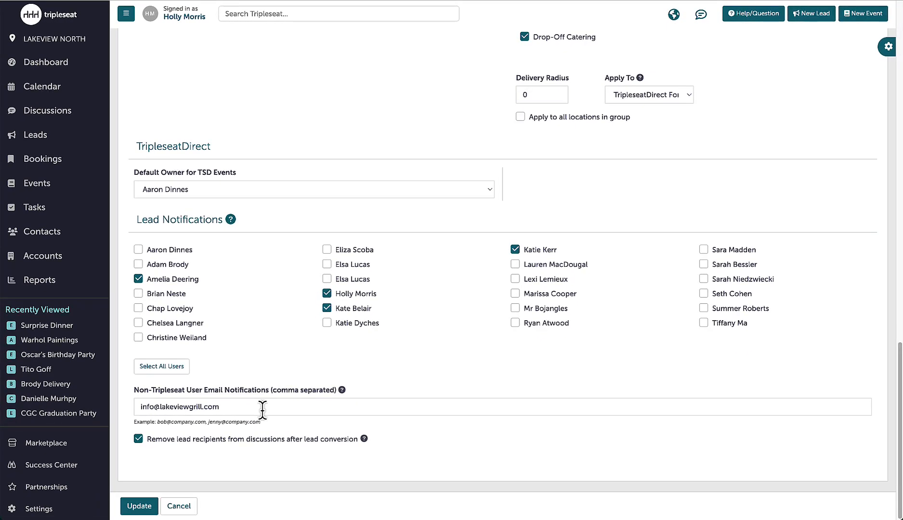
pyautogui.click(150, 507)
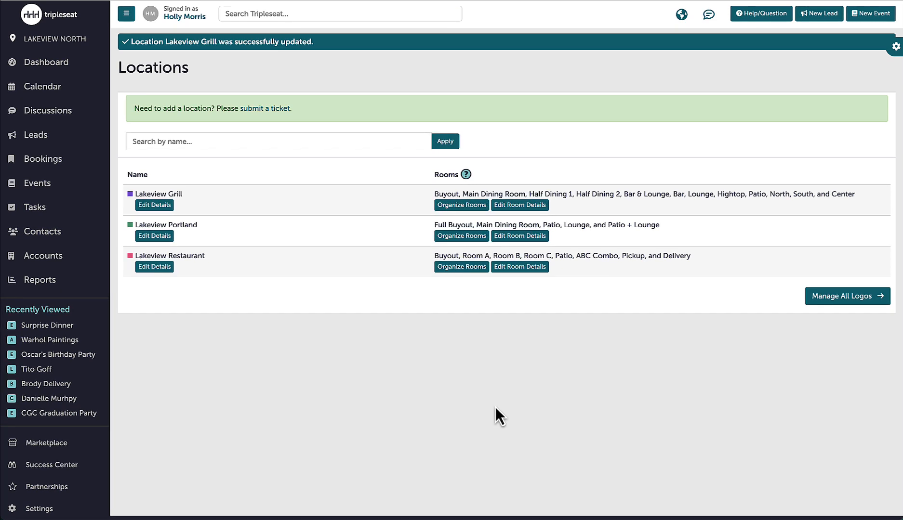
# Step: Describe Lakeview Grill's Main Dining Room as "hardwood floors, formal dining room, high ceilings" and enhance the description with AI
pyautogui.click(542, 207)
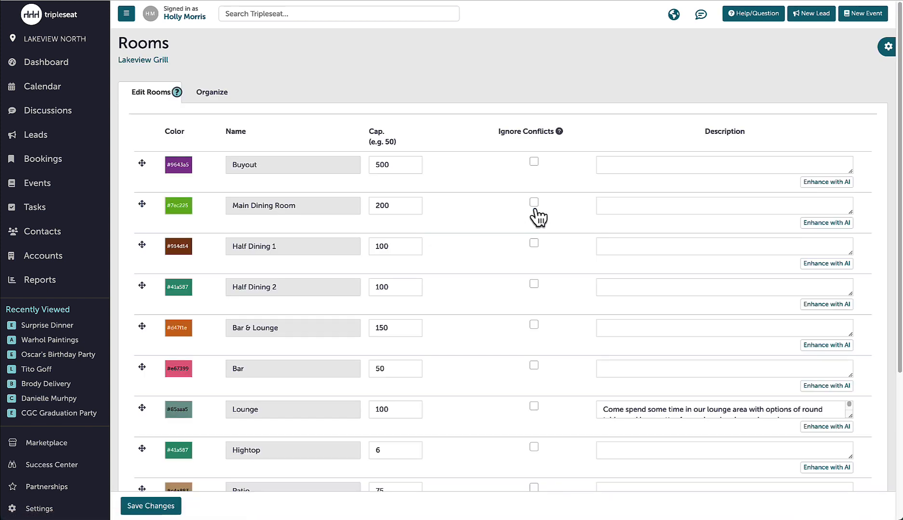
pyautogui.click(619, 204)
pyautogui.write('ha')
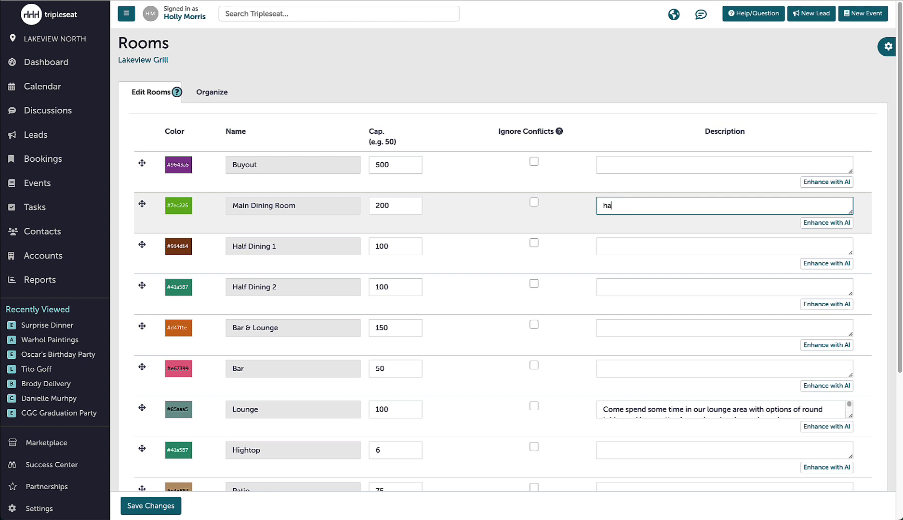
pyautogui.write('rdwood floors, formal dining room, ')
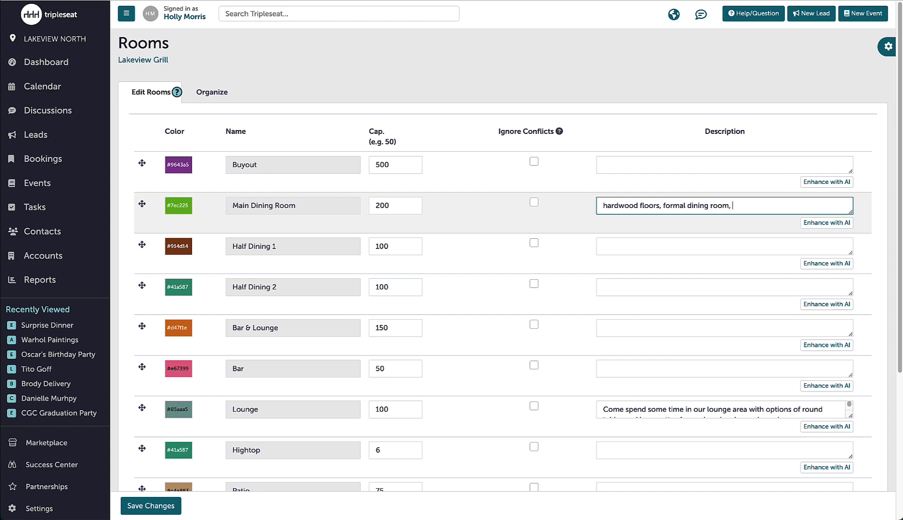
pyautogui.write('high ceilings')
pyautogui.click(807, 226)
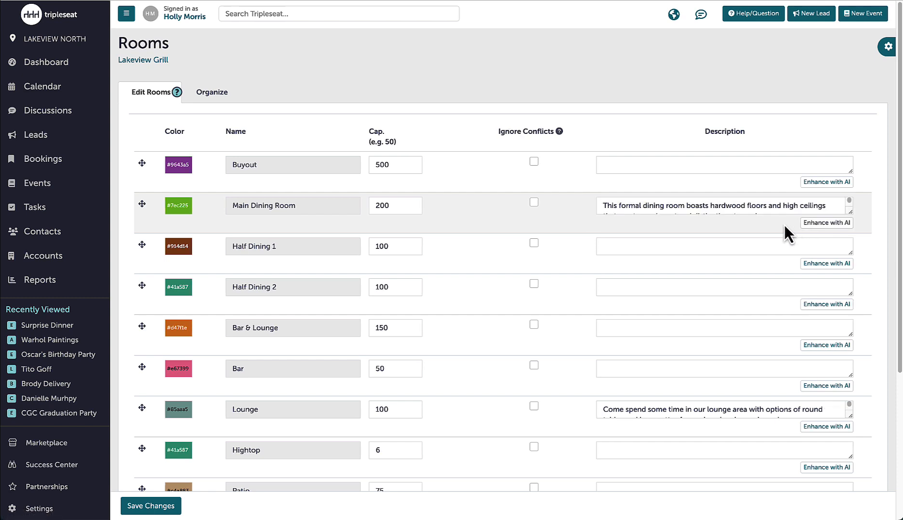
# Step: Look at how Lakeview Grill's rooms are organized and check the help on organizing rooms
pyautogui.click(226, 96)
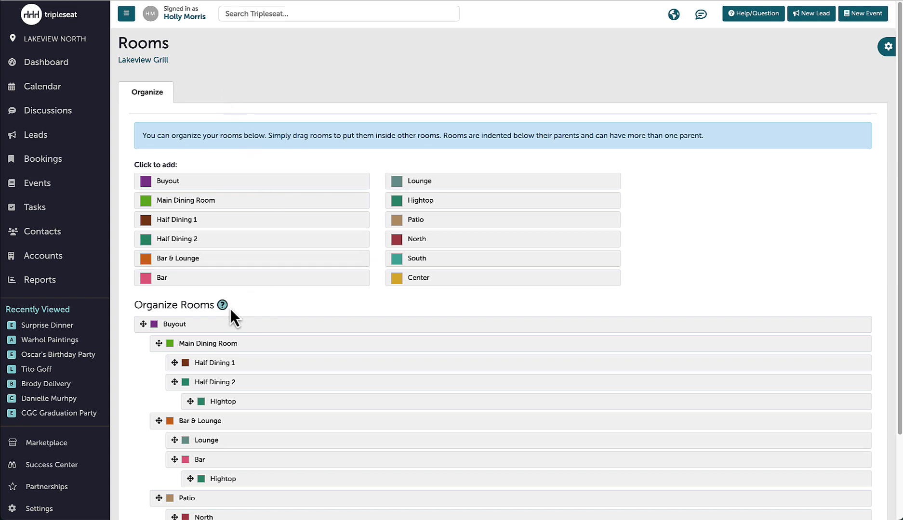
pyautogui.click(222, 305)
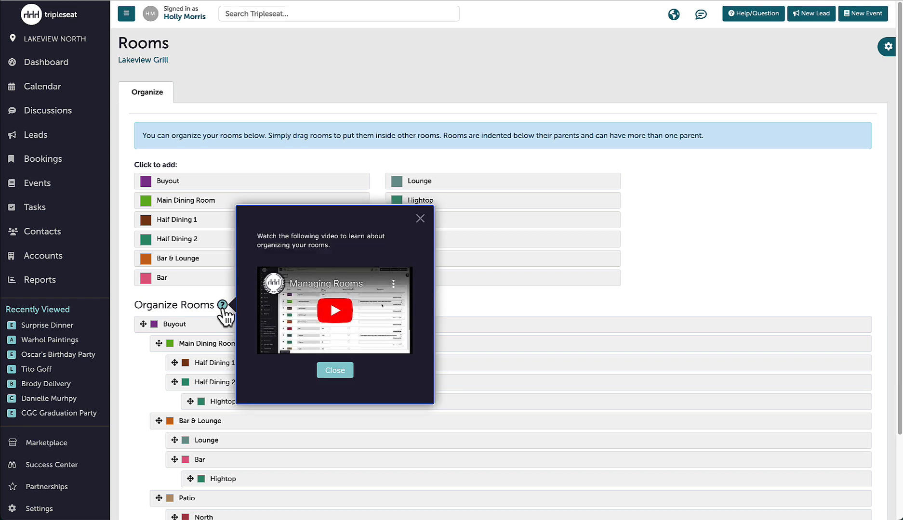
pyautogui.click(222, 308)
# Step: Turn on showing guest counts on calendar banners in the site preferences
pyautogui.click(56, 509)
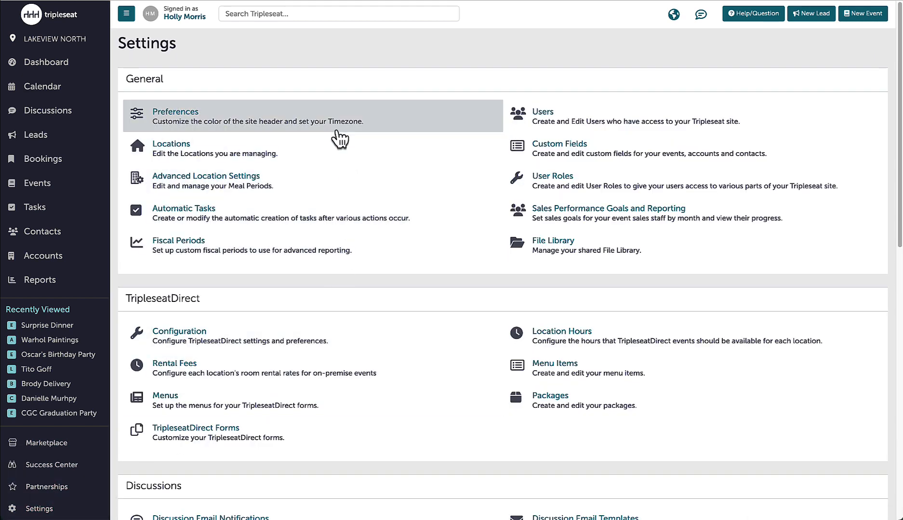
pyautogui.click(337, 136)
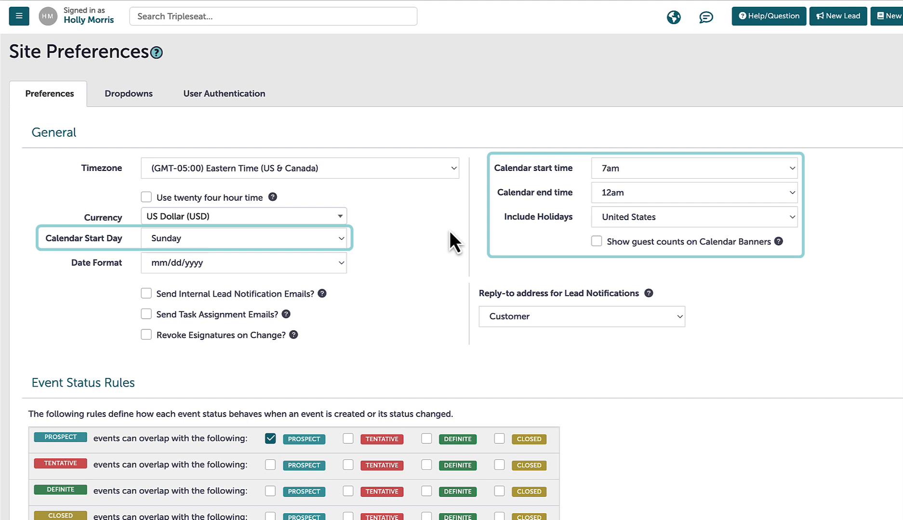
pyautogui.click(596, 241)
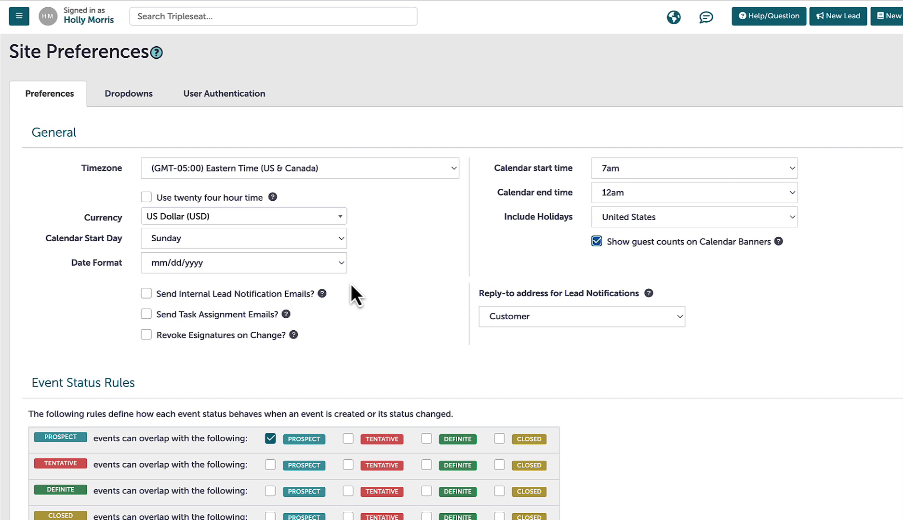
pyautogui.click(146, 293)
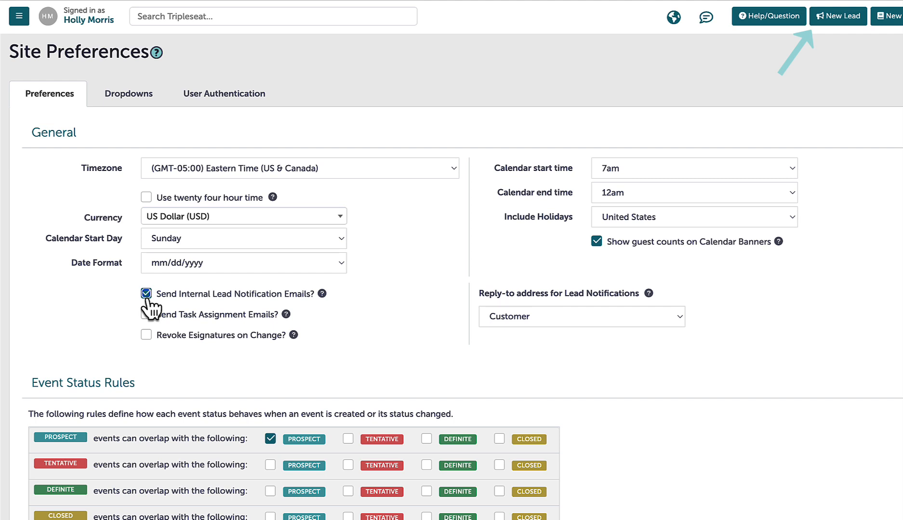
pyautogui.click(147, 296)
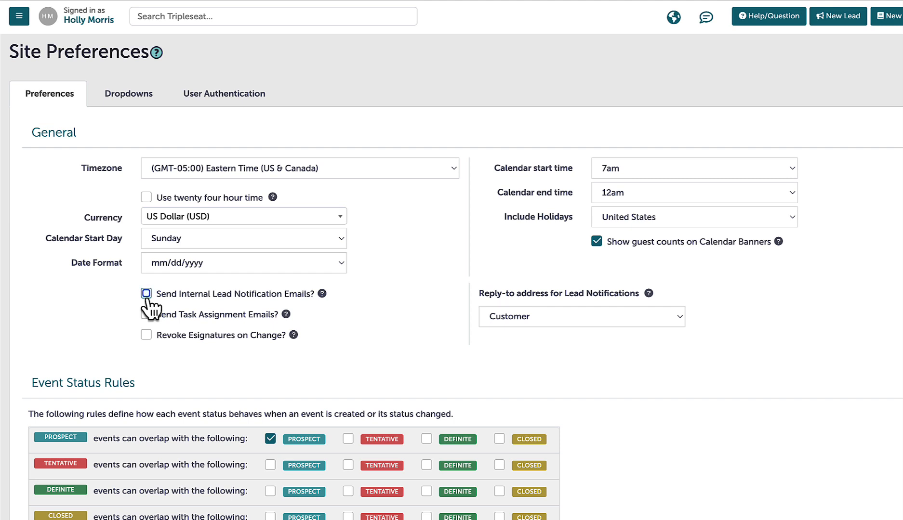
pyautogui.click(146, 315)
pyautogui.click(146, 336)
pyautogui.click(148, 340)
# Step: Review the event status rules and the site color themes in the site preferences
pyautogui.scroll(-3, 665, 440)
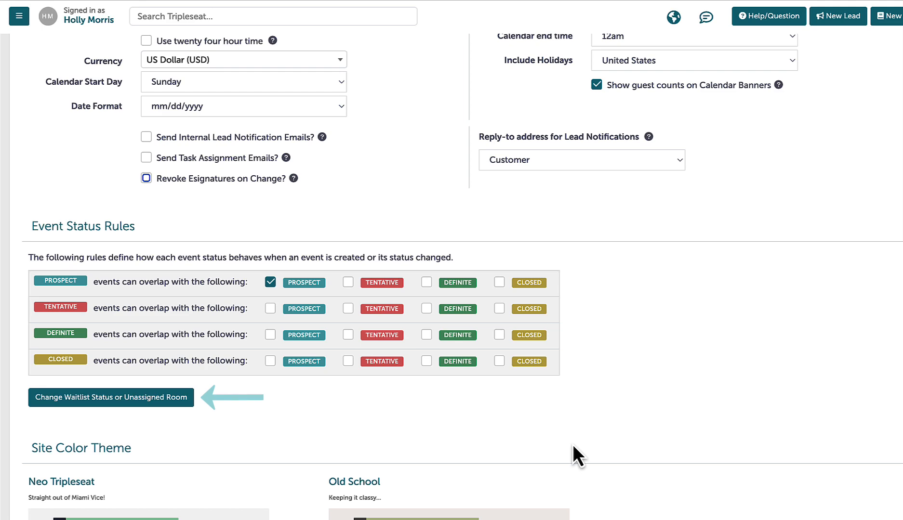
pyautogui.scroll(-4, 573, 445)
pyautogui.scroll(-1, 570, 444)
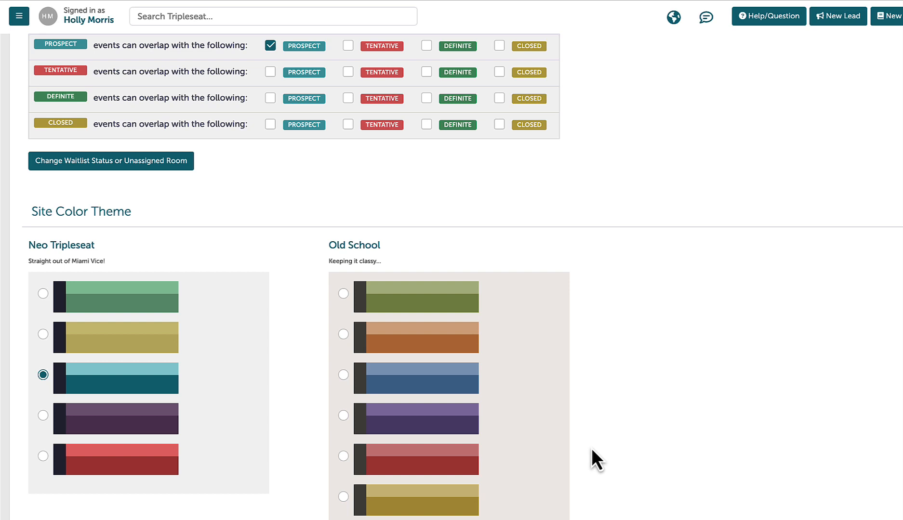
pyautogui.scroll(8, 591, 448)
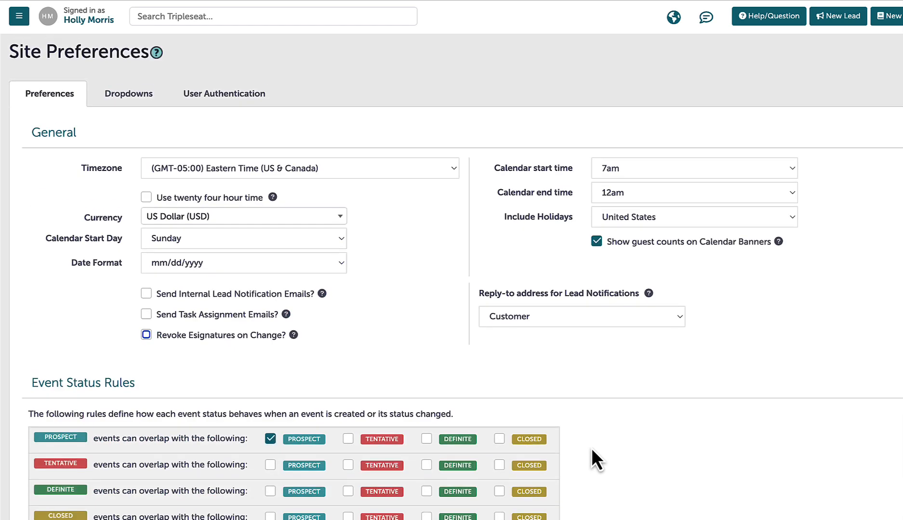
# Step: Examine the customizable Lost Reasons and Event Types dropdown values, and bring up the support options
pyautogui.click(130, 97)
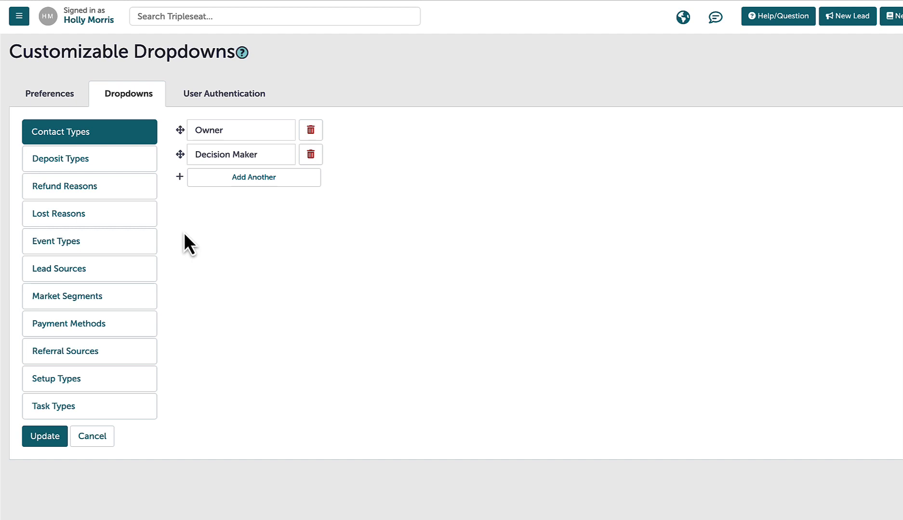
pyautogui.click(148, 223)
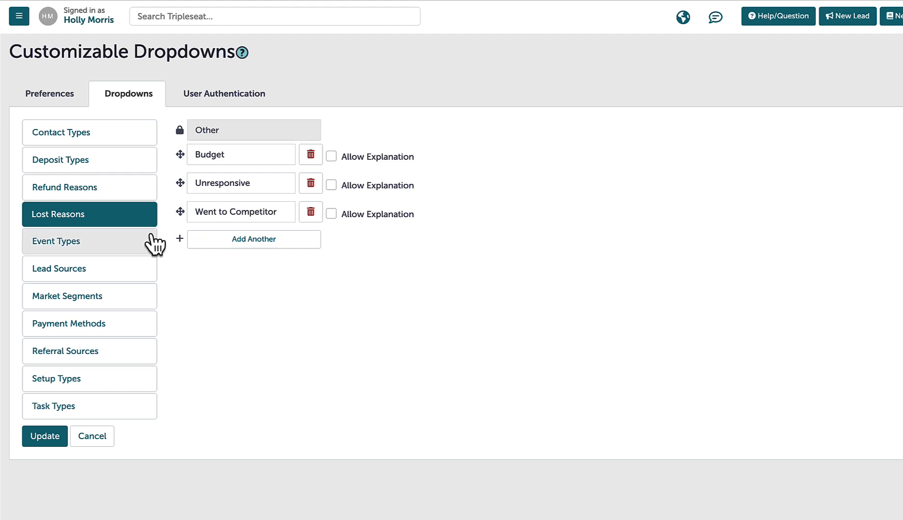
pyautogui.click(153, 260)
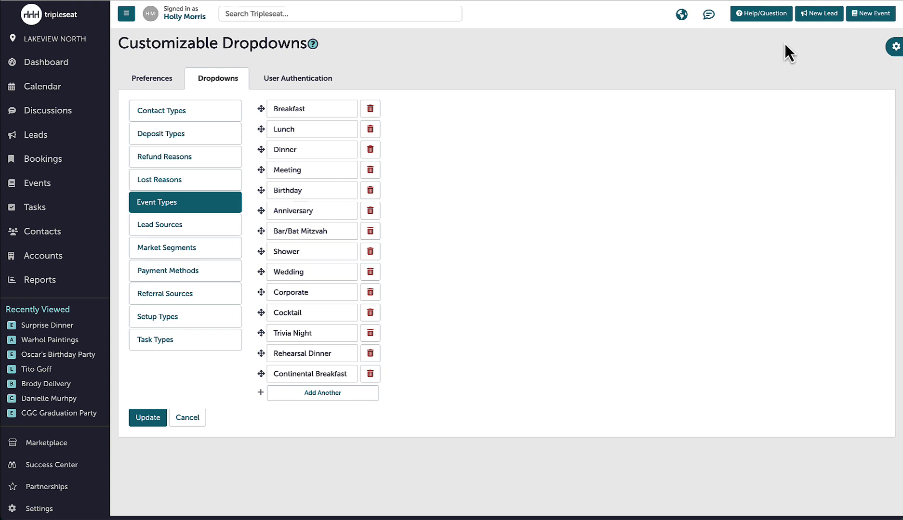
pyautogui.click(775, 22)
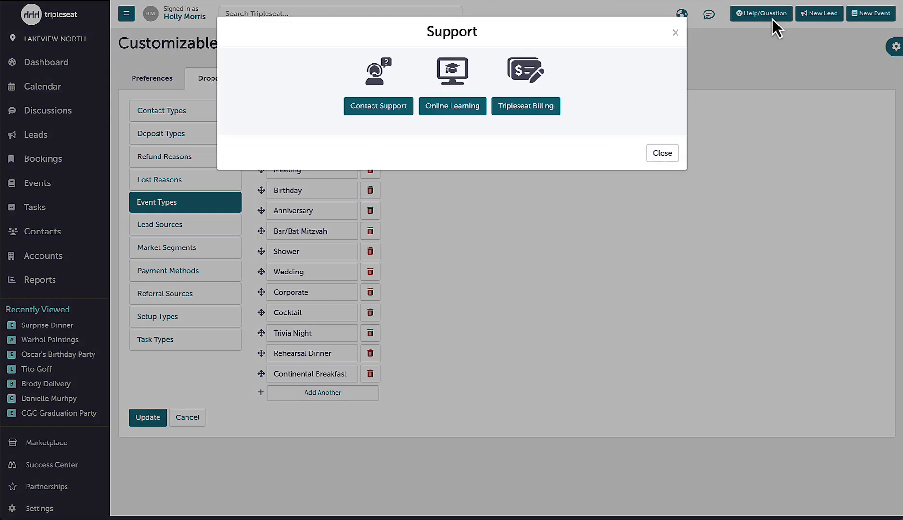